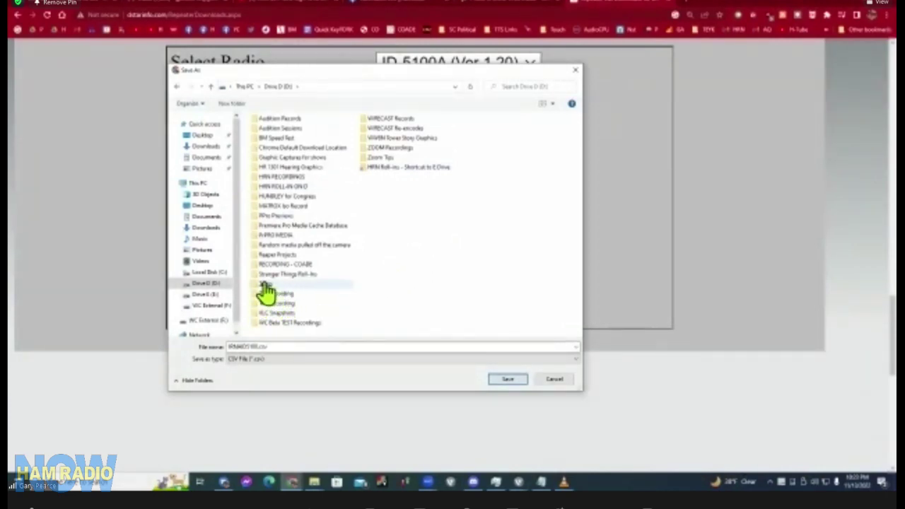
Save IRNAID5100.csv in the Temp folder on drive D and show the downloaded file in its folder
{"action": "double_click", "coordinate": [266, 283]}
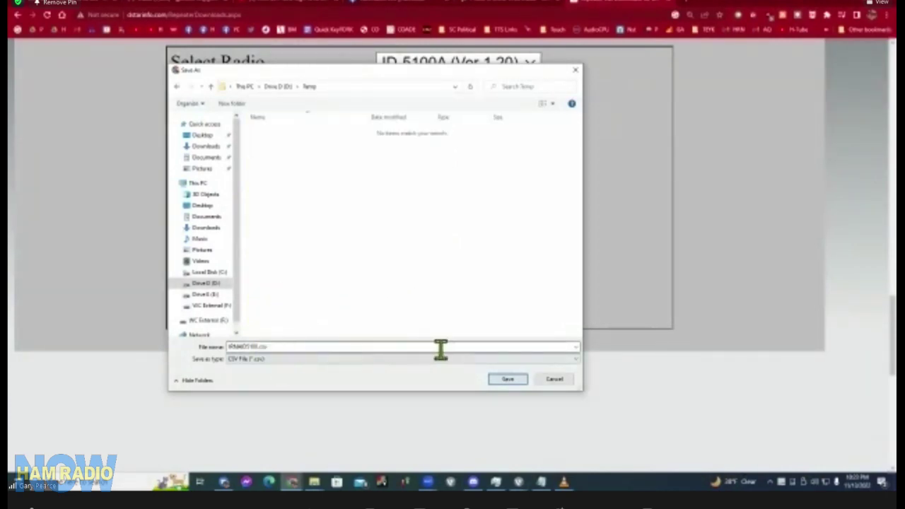
{"action": "left_click", "coordinate": [506, 379]}
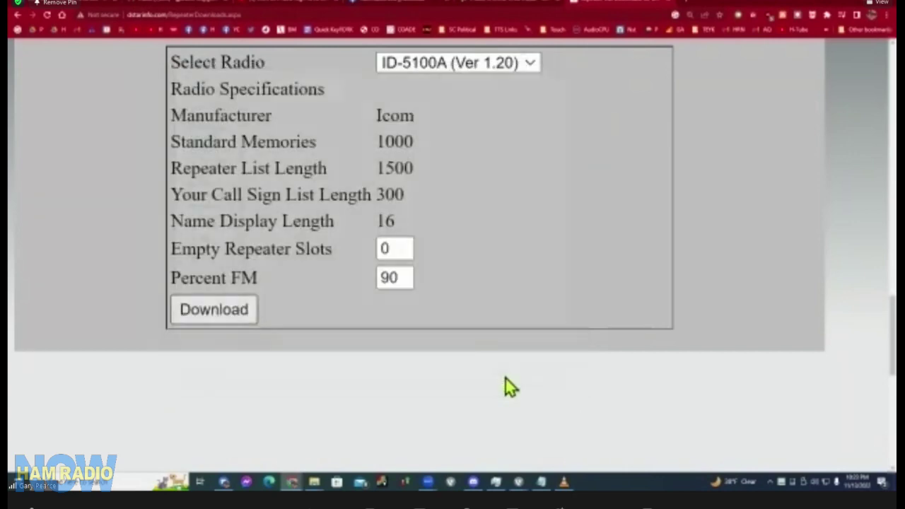
{"action": "right_click", "coordinate": [112, 470]}
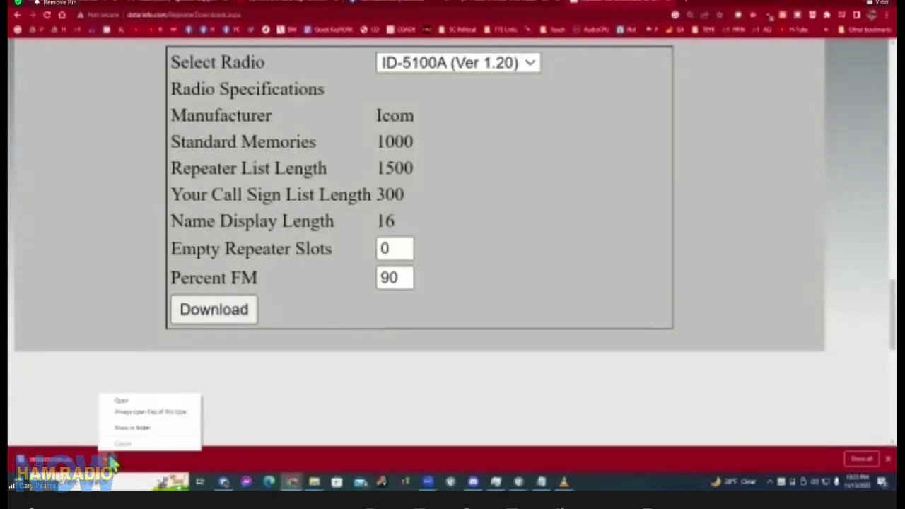
{"action": "left_click", "coordinate": [134, 431]}
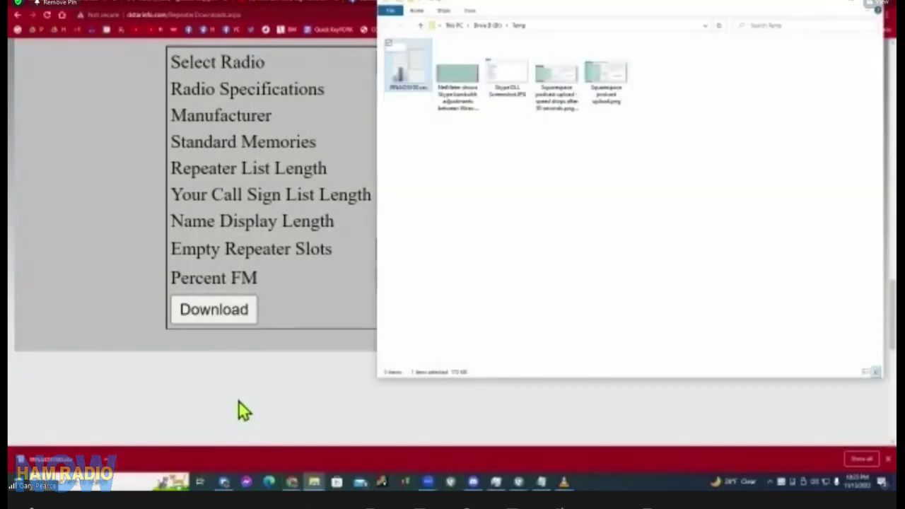
{"action": "double_click", "coordinate": [406, 75]}
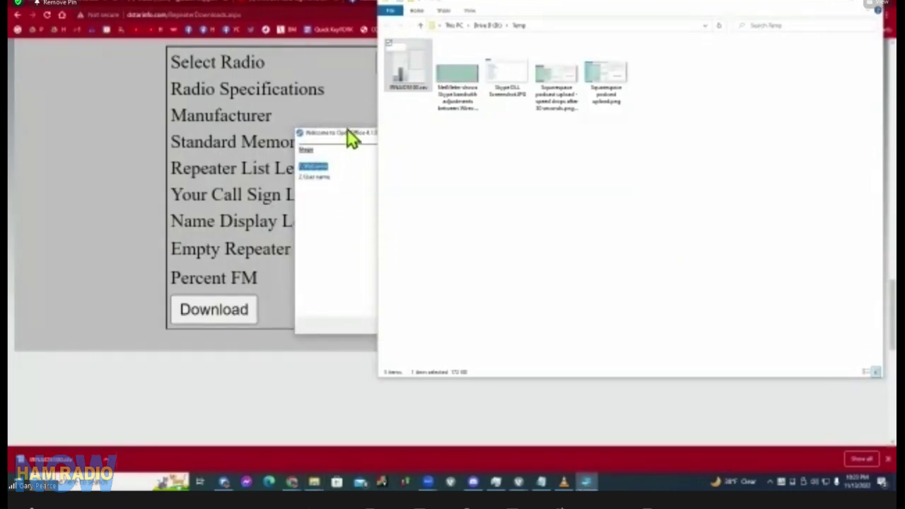
{"action": "left_click_drag", "start_coordinate": [350, 137], "coordinate": [113, 184]}
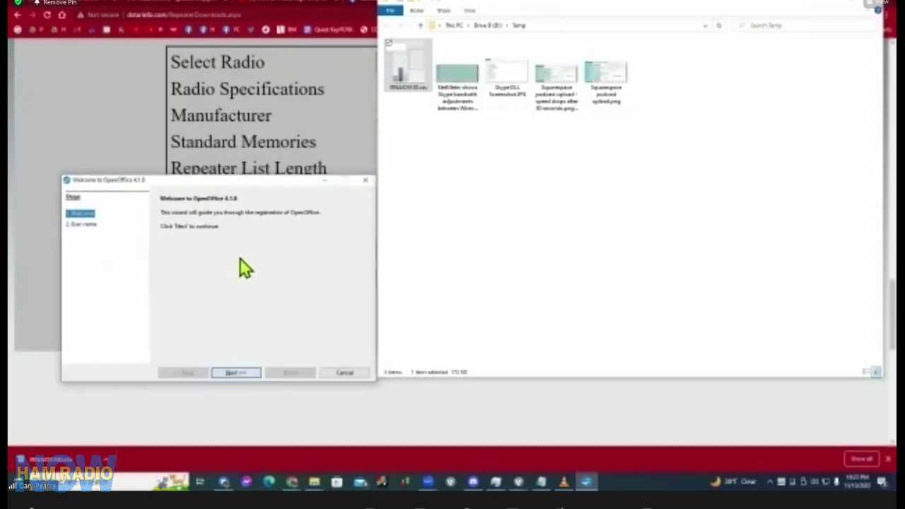
{"action": "left_click", "coordinate": [357, 372]}
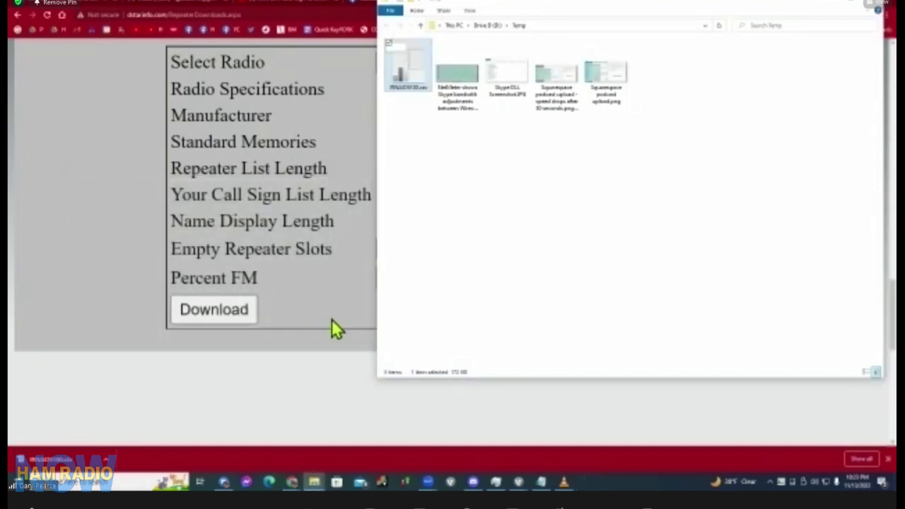
{"action": "left_click", "coordinate": [509, 200]}
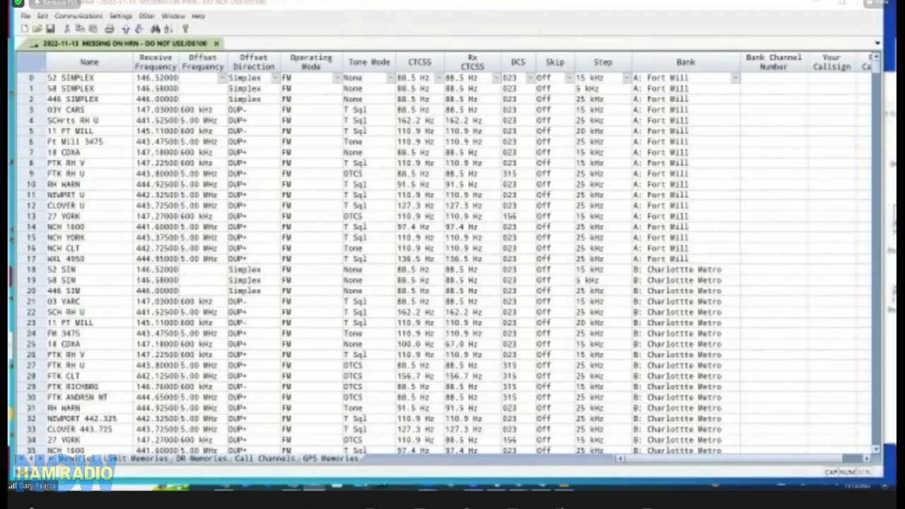
Close the radio memory list and open the folder D:\HamRadio\Equipment\ICOM\ID-5100\Repeater Files (for SD Card)
{"action": "key", "text": "alt+F4"}
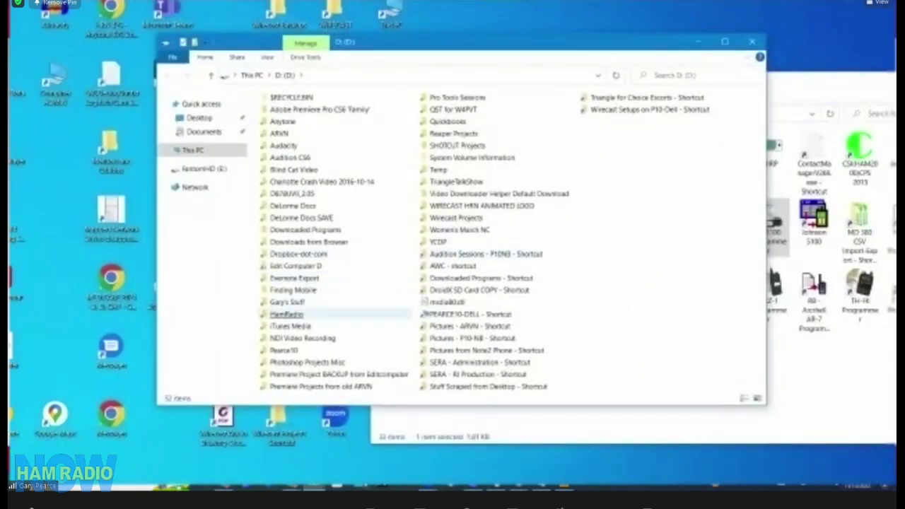
{"action": "double_click", "coordinate": [286, 314]}
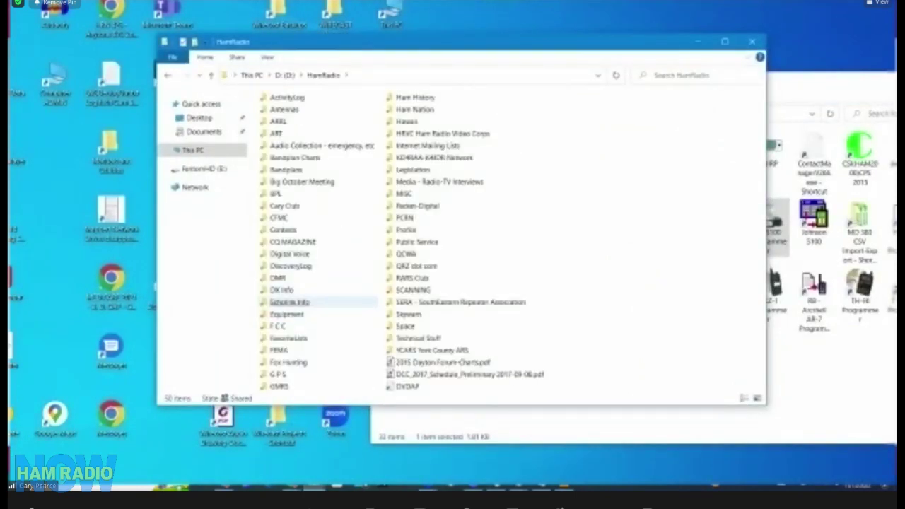
{"action": "double_click", "coordinate": [286, 314]}
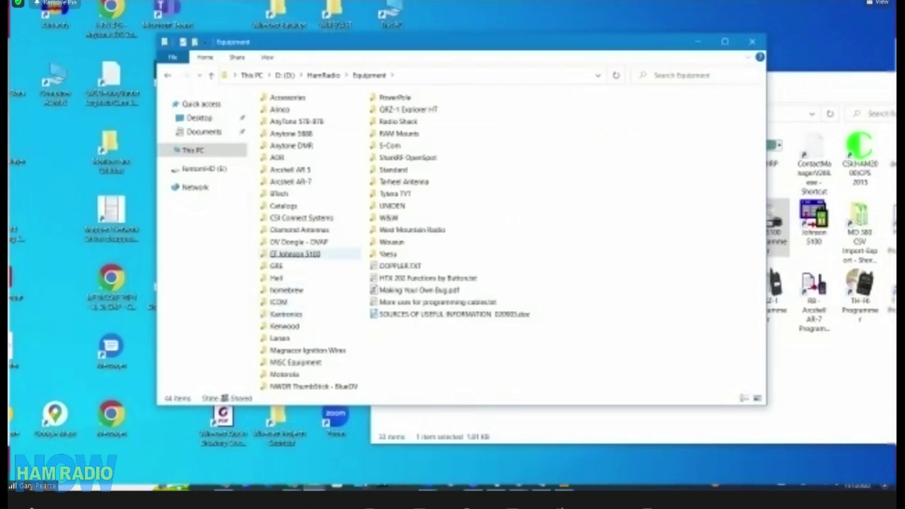
{"action": "left_click", "coordinate": [293, 253]}
{"action": "left_click", "coordinate": [279, 193]}
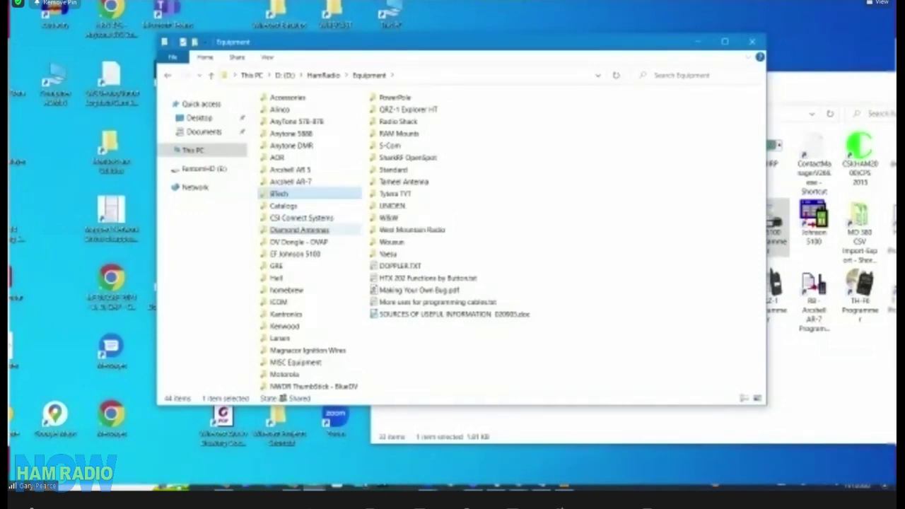
{"action": "double_click", "coordinate": [279, 302]}
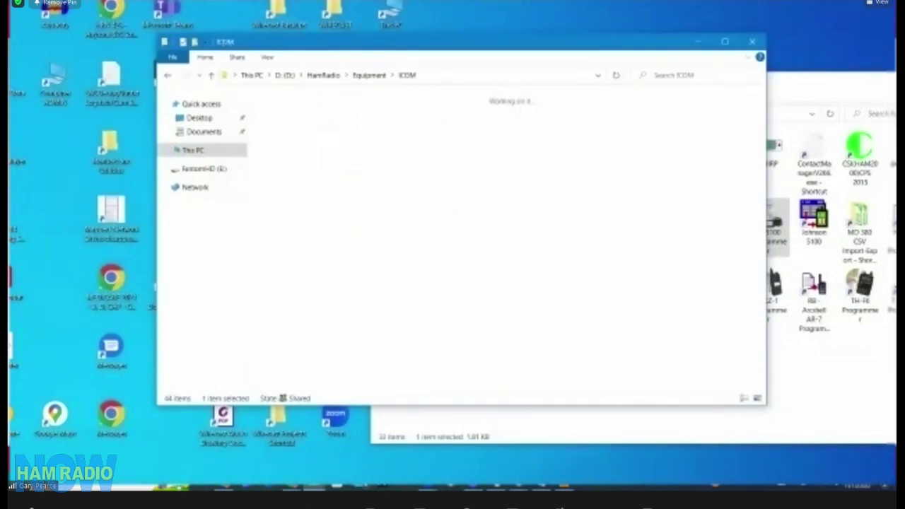
{"action": "double_click", "coordinate": [282, 314]}
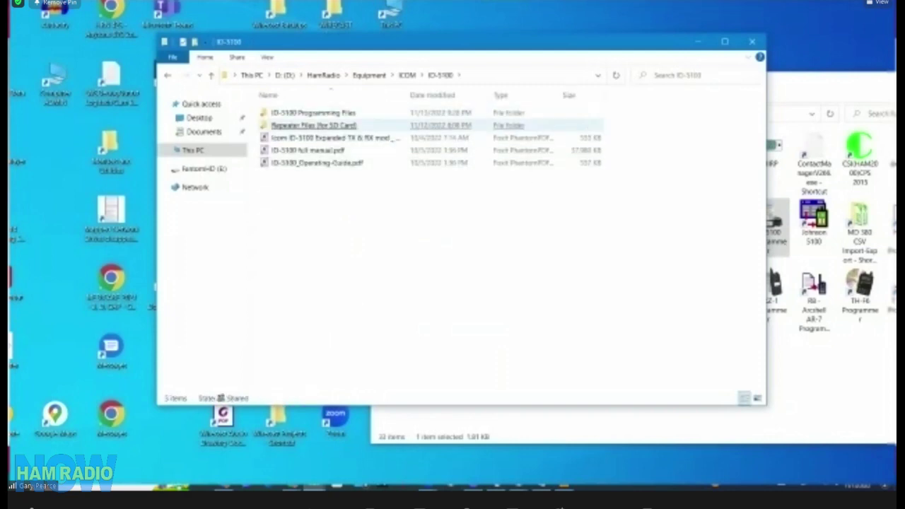
{"action": "double_click", "coordinate": [313, 125]}
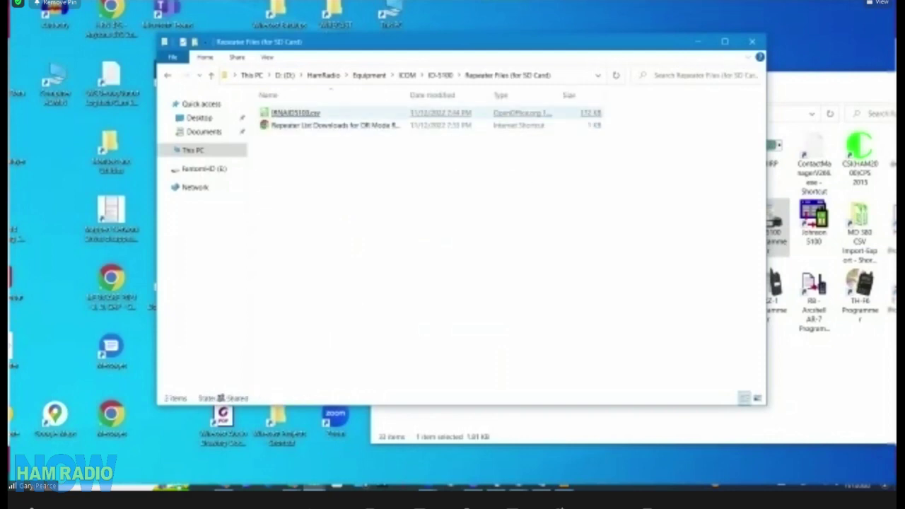
Open IRNAID5100.csv in LibreOffice Calc with the default text import settings and dismiss the tip of the day
{"action": "double_click", "coordinate": [295, 112]}
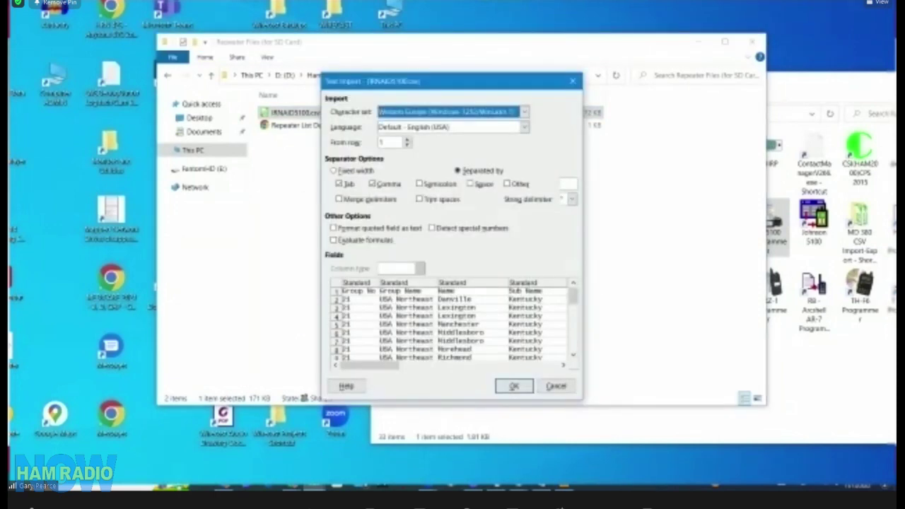
{"action": "left_click", "coordinate": [514, 385]}
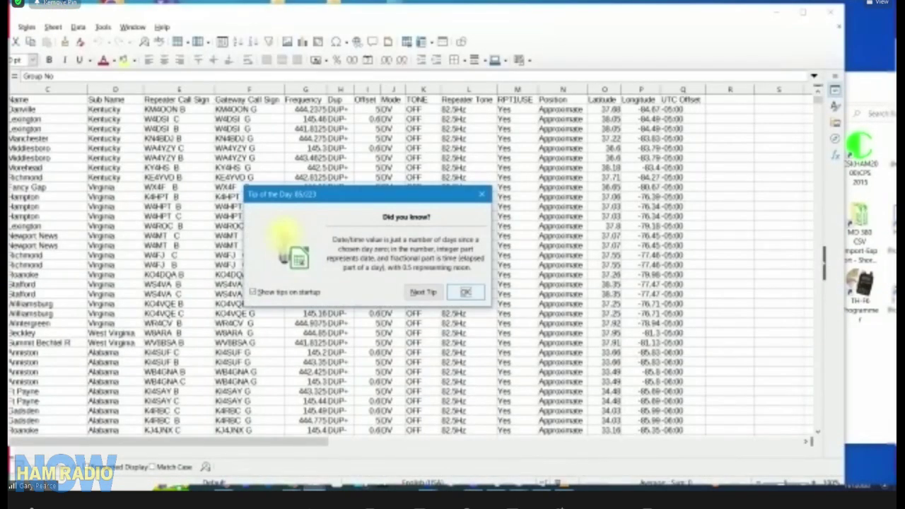
{"action": "key", "text": "Return"}
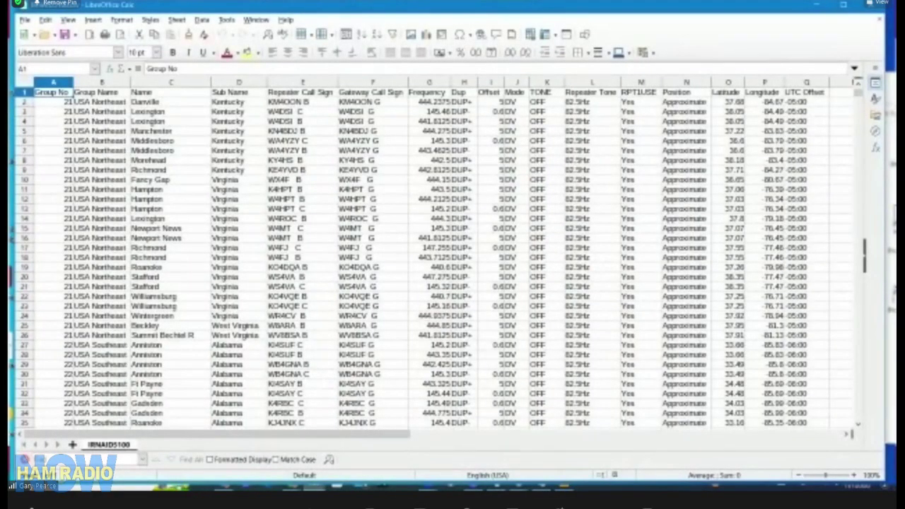
Look through the repeater list to examine how entries are grouped by region, state and operating mode
{"action": "scroll", "coordinate": [420, 258], "scroll_direction": "down", "scroll_amount": 4}
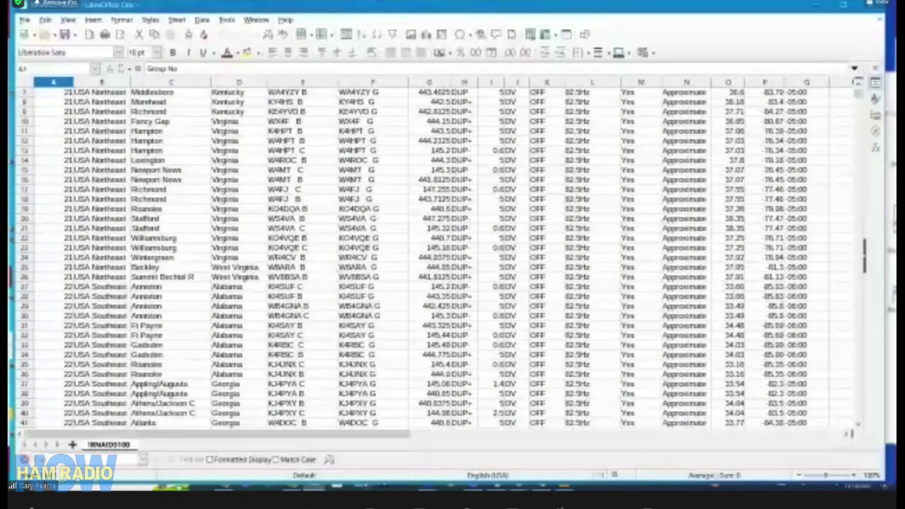
{"action": "scroll", "coordinate": [420, 258], "scroll_direction": "up", "scroll_amount": 2}
{"action": "scroll", "coordinate": [420, 258], "scroll_direction": "down", "scroll_amount": 6}
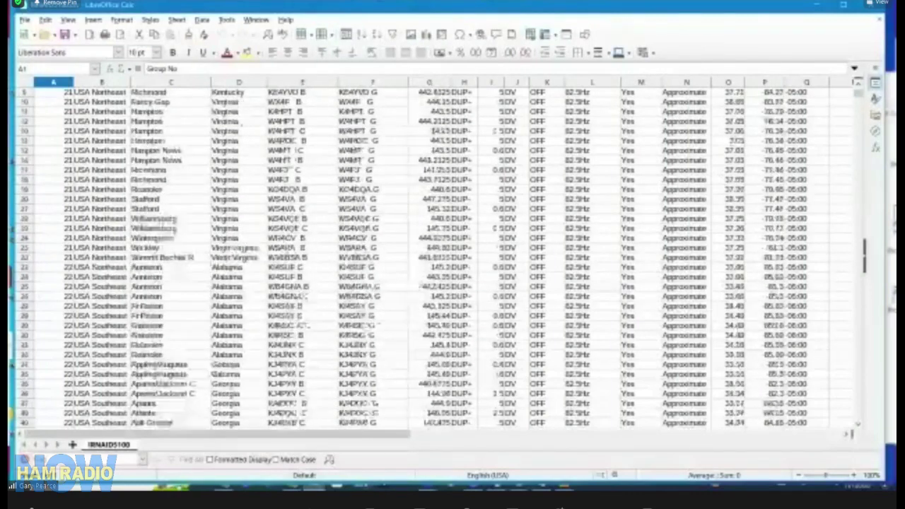
{"action": "scroll", "coordinate": [420, 258], "scroll_direction": "down", "scroll_amount": 7}
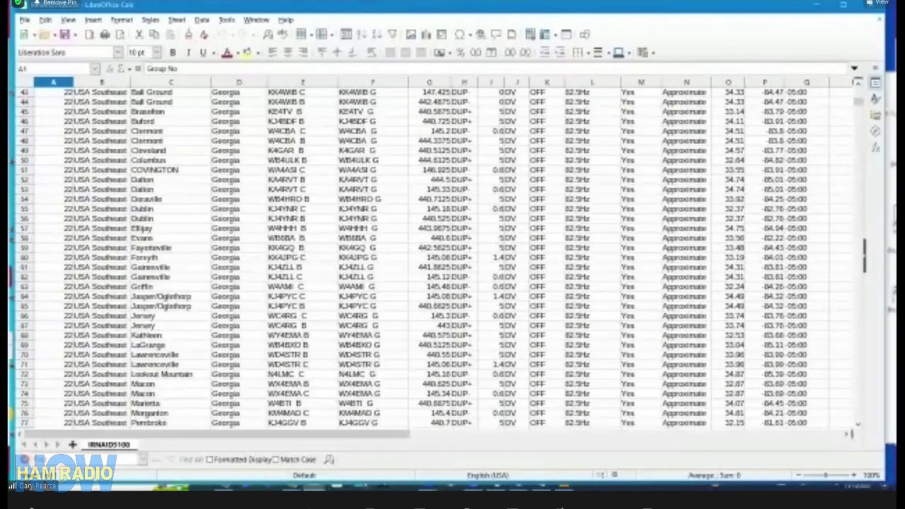
{"action": "scroll", "coordinate": [419, 258], "scroll_direction": "down", "scroll_amount": 10}
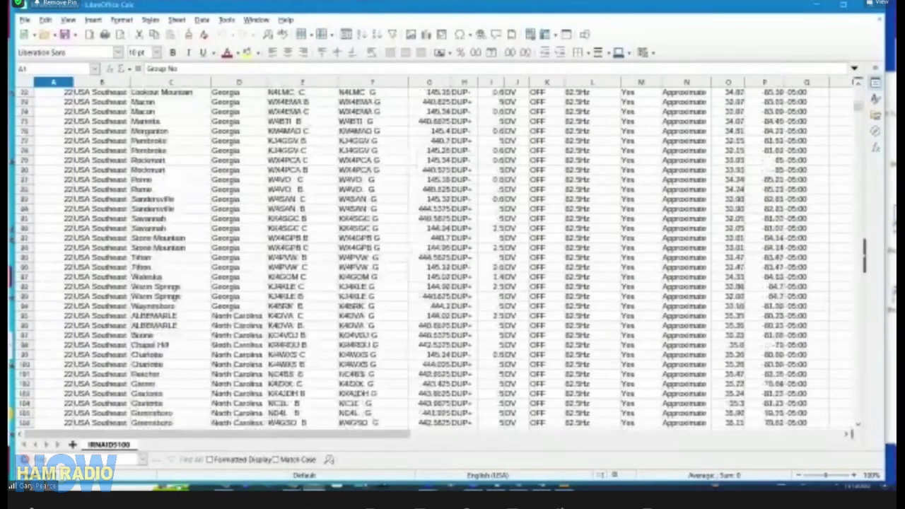
{"action": "scroll", "coordinate": [420, 258], "scroll_direction": "down", "scroll_amount": 4}
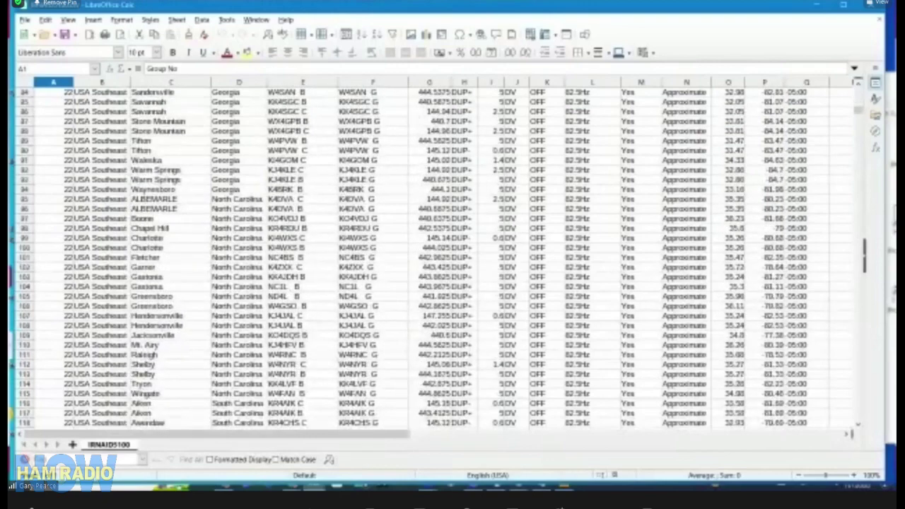
{"action": "scroll", "coordinate": [420, 258], "scroll_direction": "down", "scroll_amount": 3}
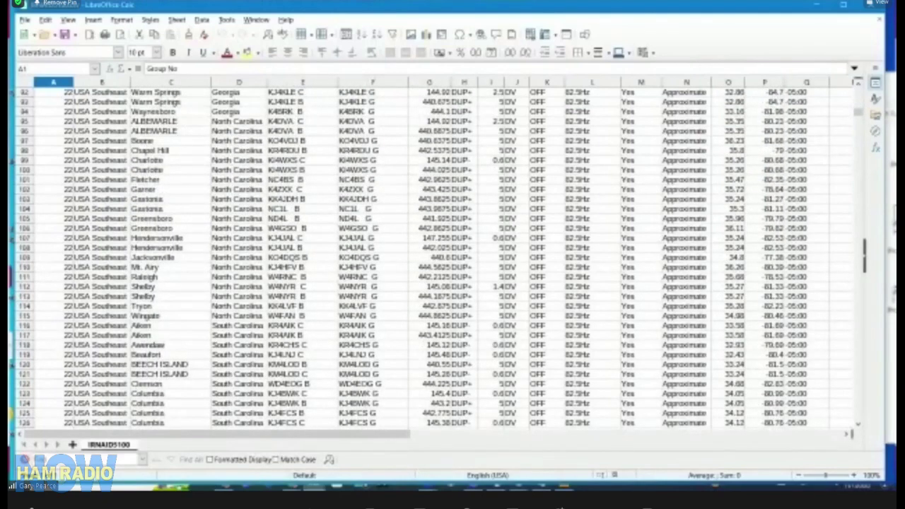
{"action": "left_click_drag", "start_coordinate": [864, 263], "coordinate": [864, 270]}
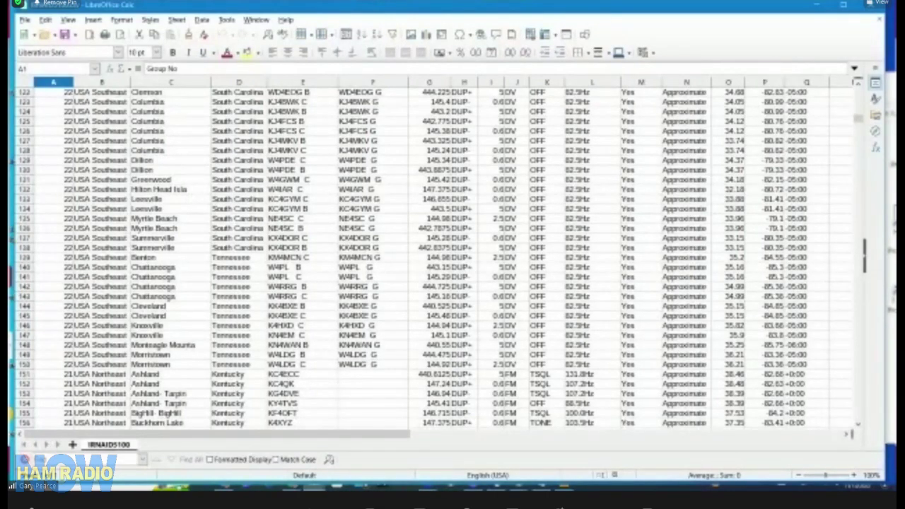
{"action": "scroll", "coordinate": [438, 254], "scroll_direction": "up", "scroll_amount": 5}
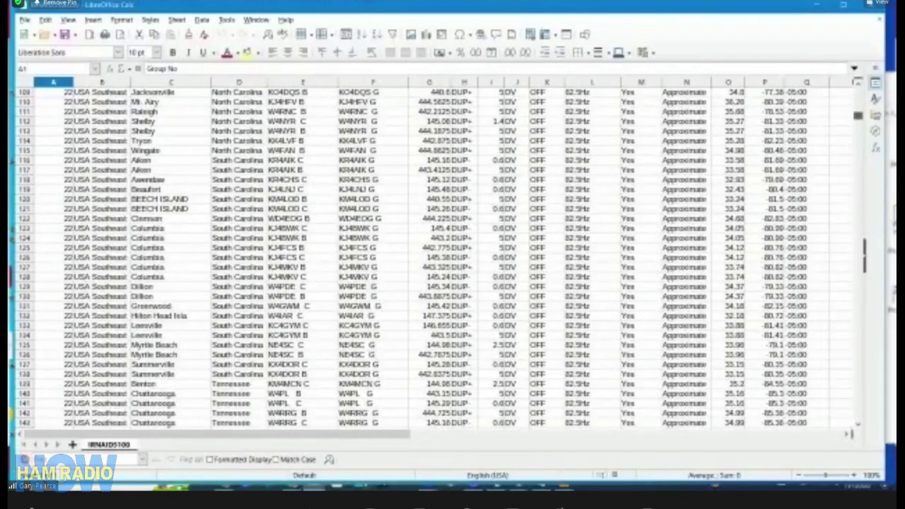
{"action": "scroll", "coordinate": [438, 254], "scroll_direction": "up", "scroll_amount": 20}
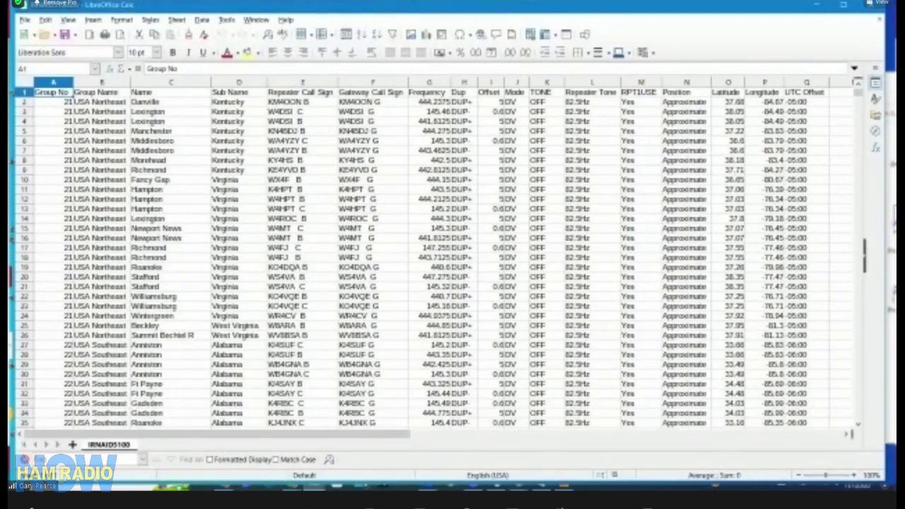
Sort the repeater list ascending by the Sub Name column, extending the selection so whole rows are sorted
{"action": "left_click", "coordinate": [239, 83]}
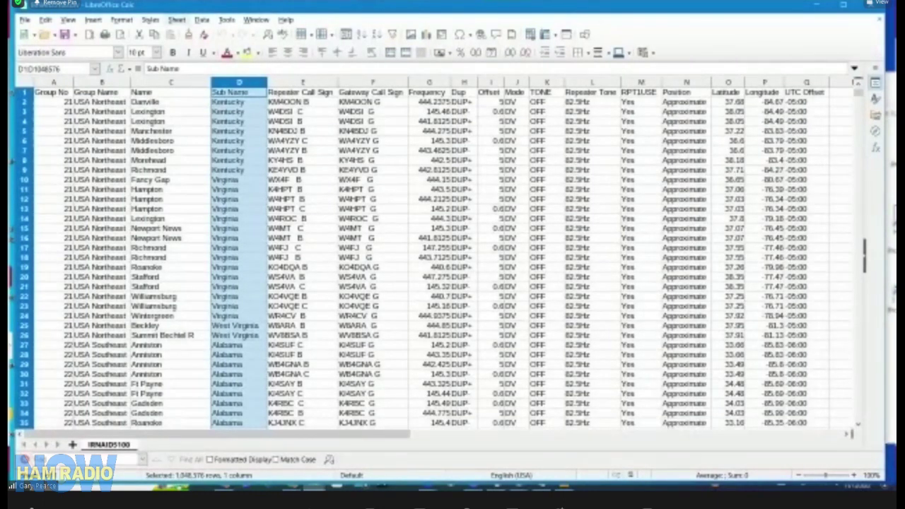
{"action": "left_click", "coordinate": [177, 20]}
{"action": "mouse_move", "coordinate": [202, 20]}
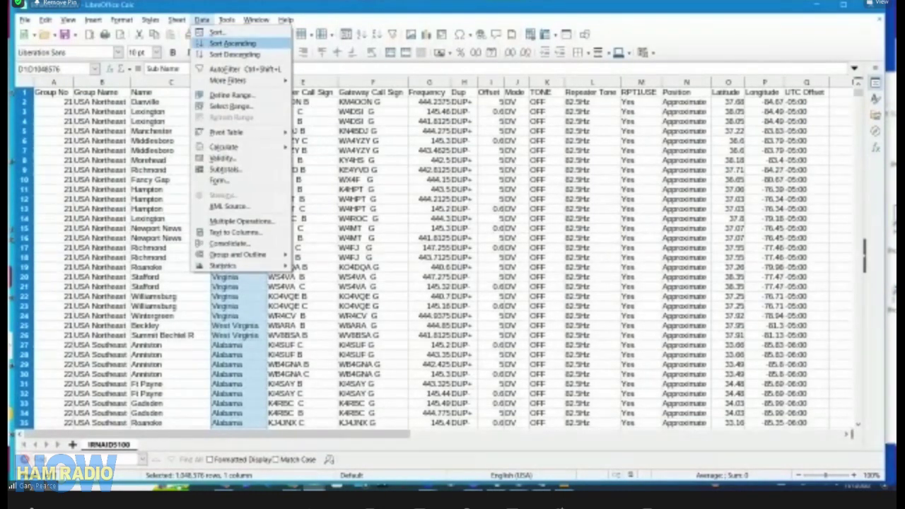
{"action": "left_click", "coordinate": [234, 44]}
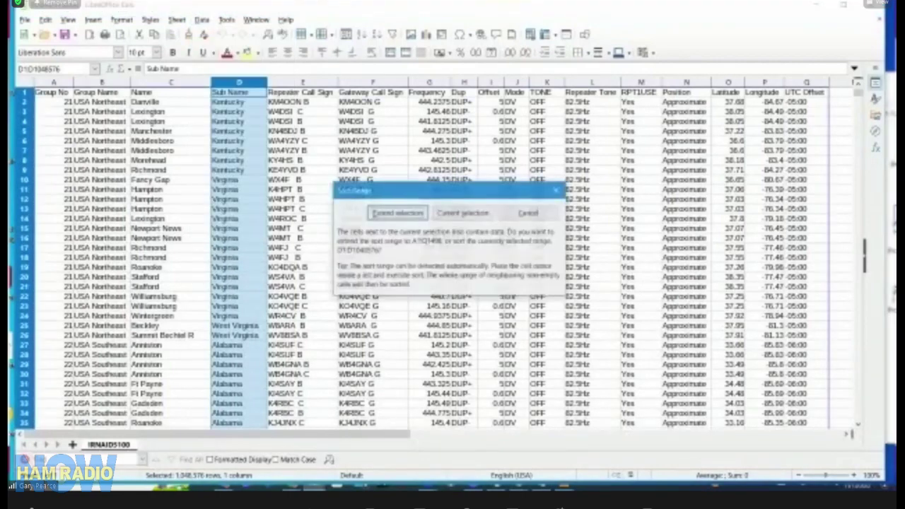
{"action": "left_click", "coordinate": [398, 212]}
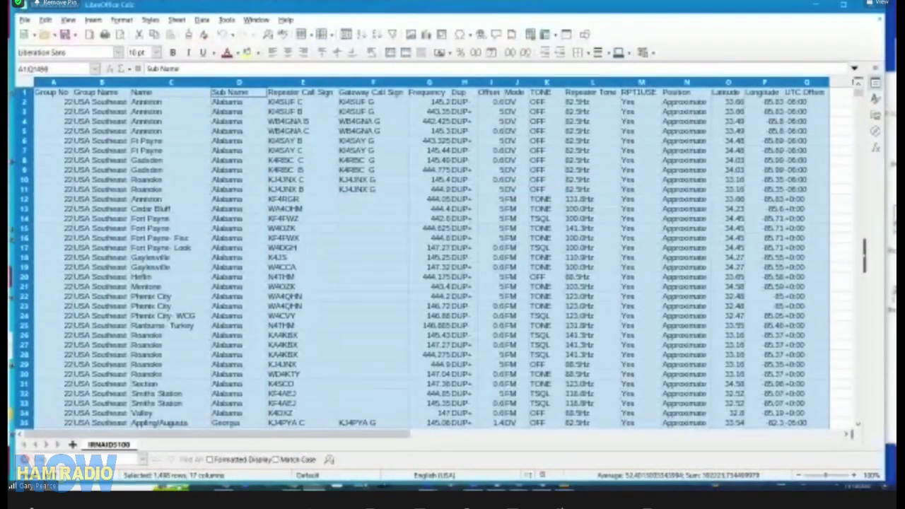
Review the sorted repeater list through its last row and return to the first row, checking the order of states
{"action": "left_click", "coordinate": [238, 121]}
{"action": "scroll", "coordinate": [420, 258], "scroll_direction": "down", "scroll_amount": 6}
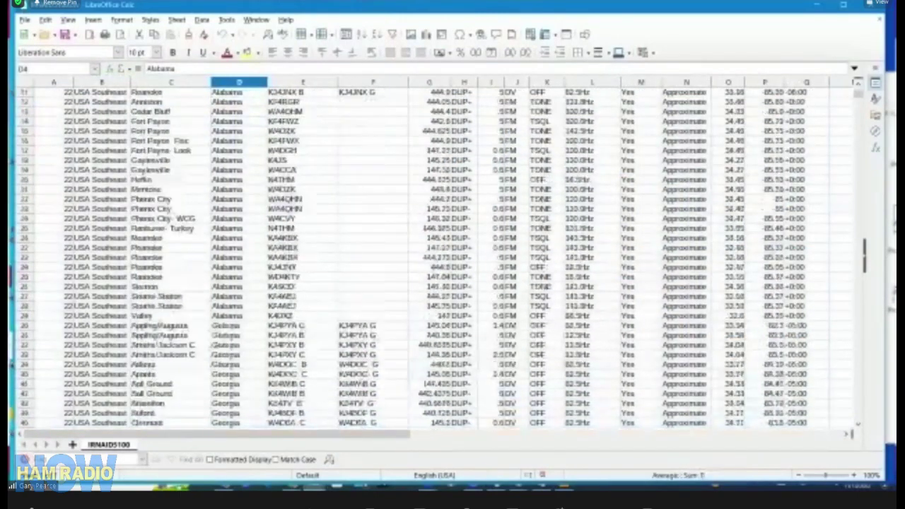
{"action": "scroll", "coordinate": [419, 257], "scroll_direction": "down", "scroll_amount": 11}
{"action": "left_click", "coordinate": [239, 209]}
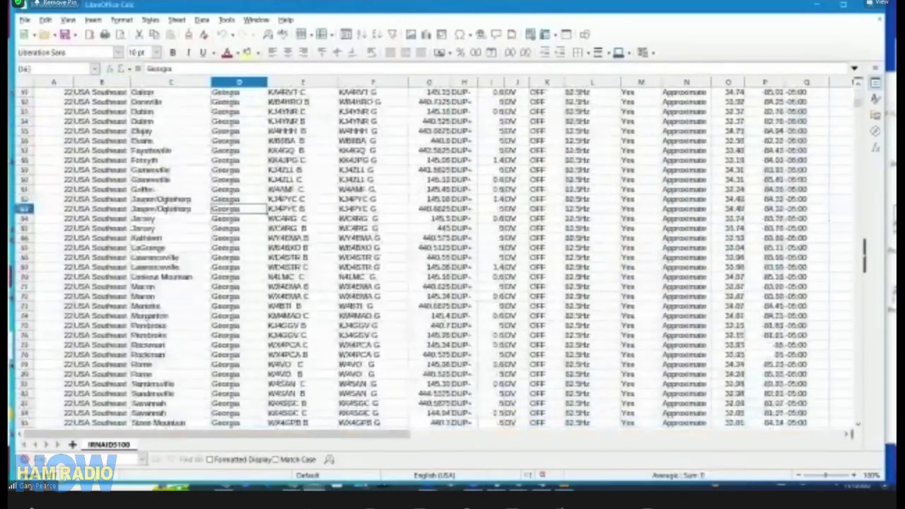
{"action": "left_click_drag", "start_coordinate": [858, 103], "coordinate": [858, 415]}
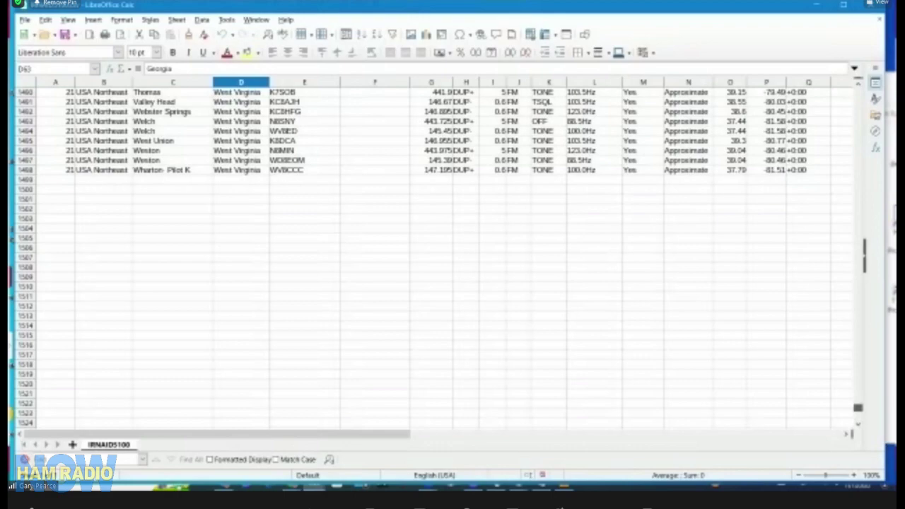
{"action": "left_click_drag", "start_coordinate": [857, 408], "coordinate": [857, 284]}
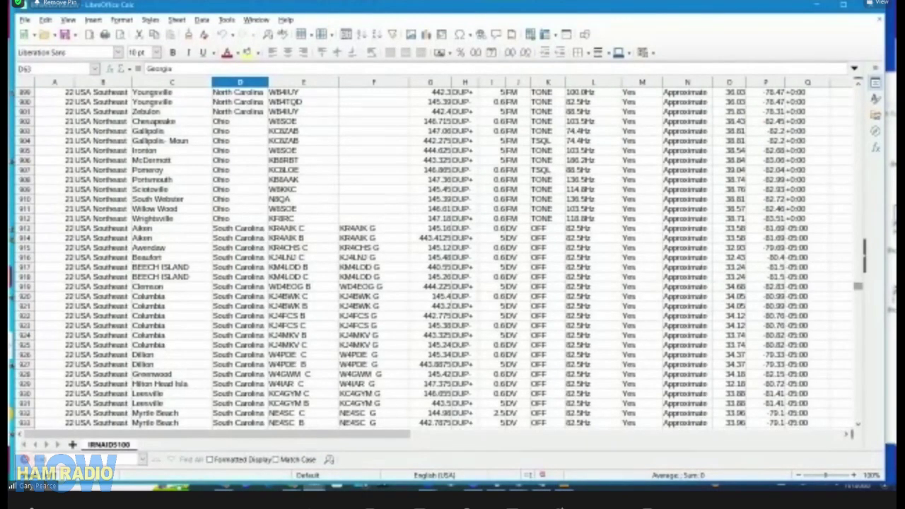
{"action": "left_click_drag", "start_coordinate": [858, 285], "coordinate": [858, 90]}
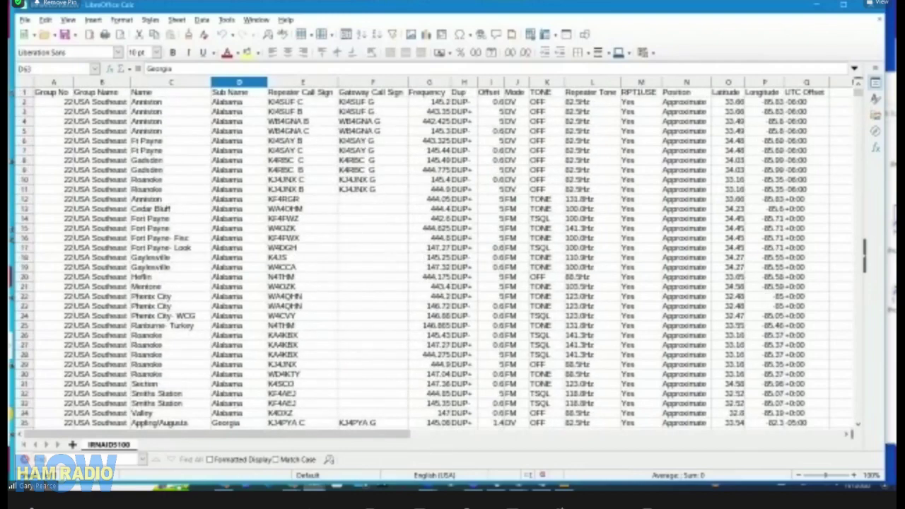